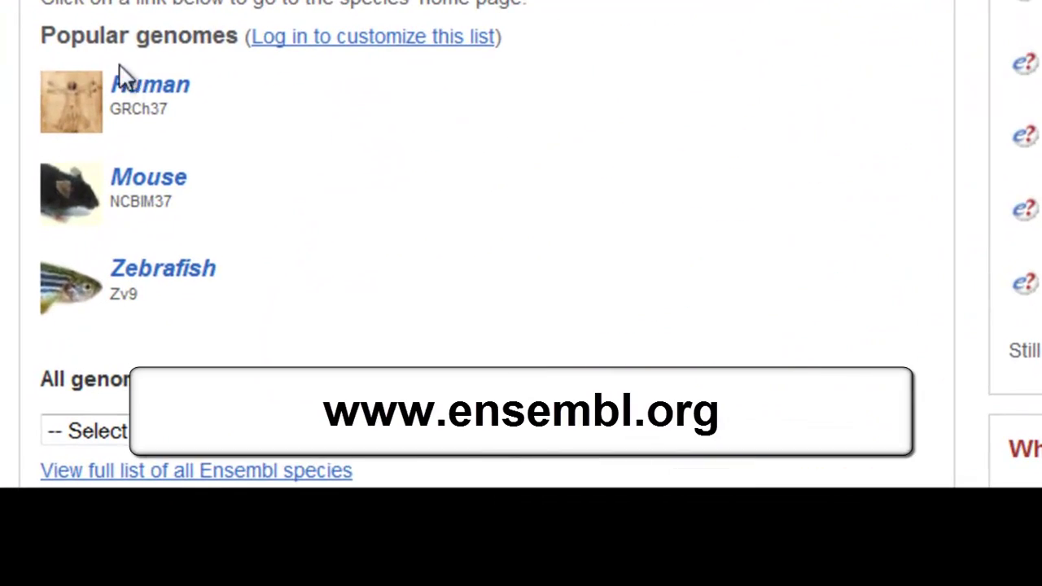
Step: Open the Human GRCh37 pages and show the whole-genome karyotype of chromosomes 1–22, X, Y, MT
click(124, 88)
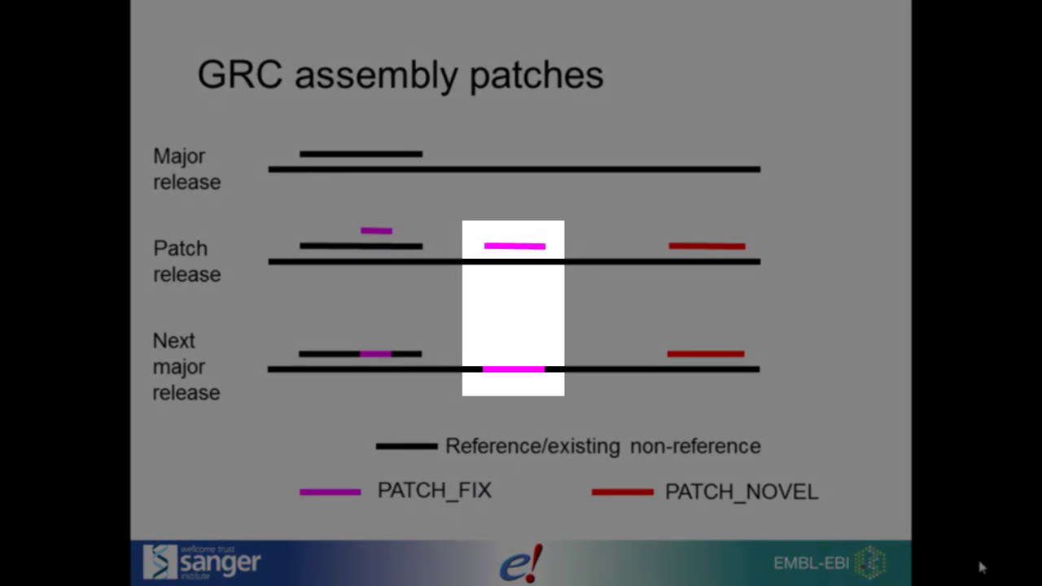
key(Right)
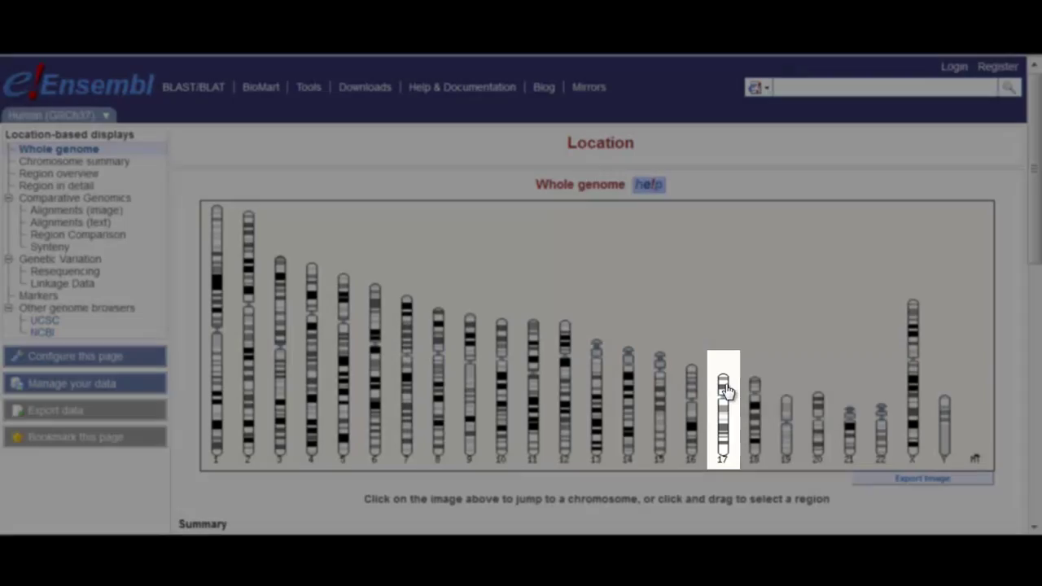
Step: Show chromosome 17 from 61,526,642 to 63,417,346 via its HG183_PATCH assembly exception marker
click(726, 390)
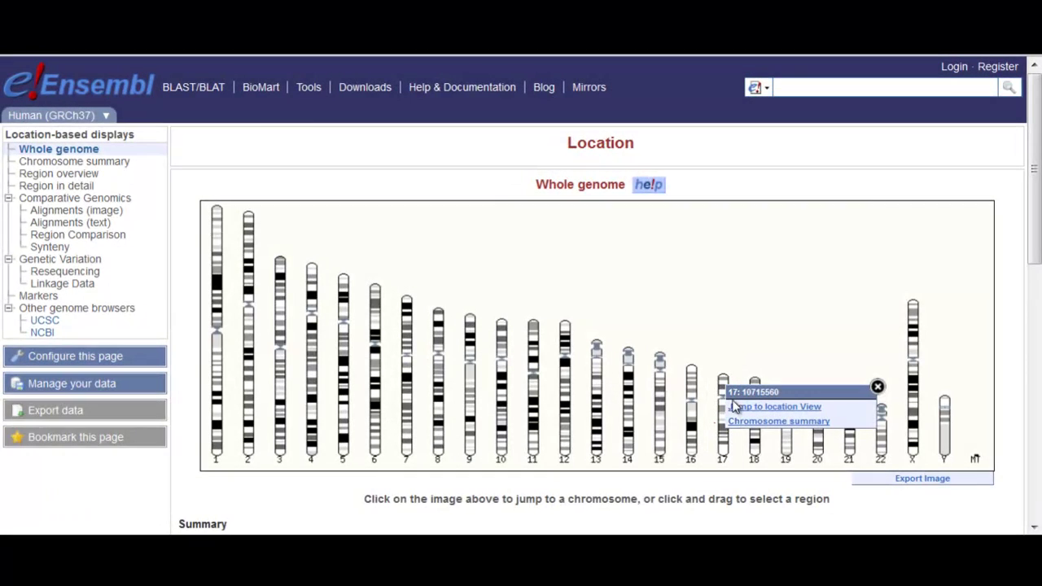
click(735, 408)
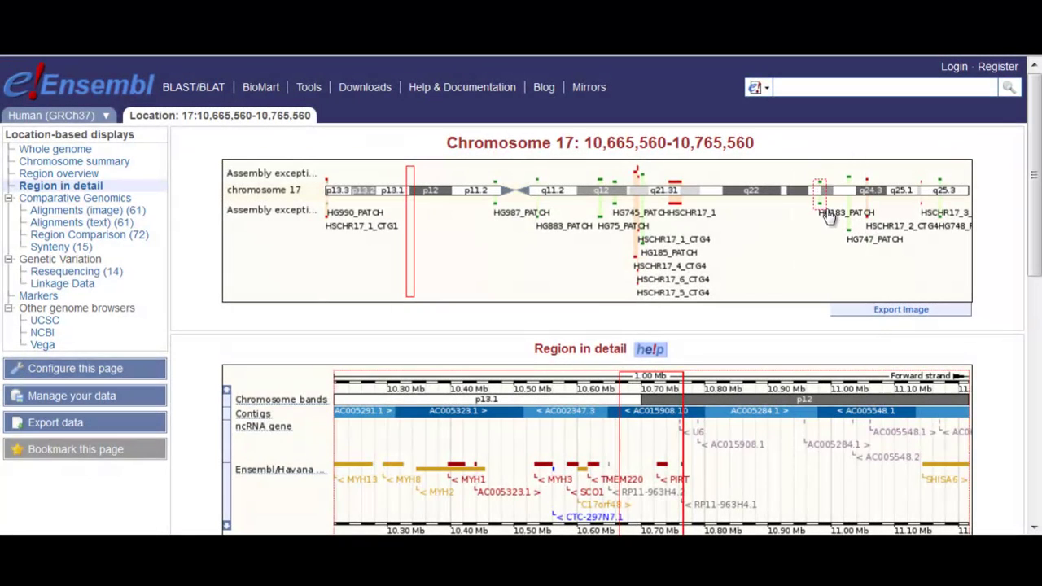
click(826, 211)
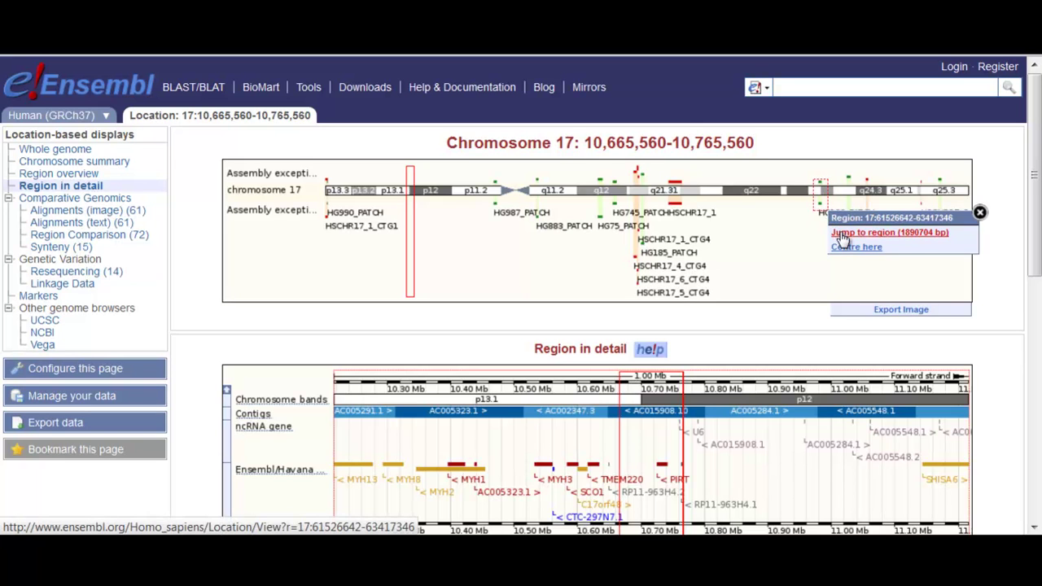
click(847, 233)
scroll(833, 202, down, 3)
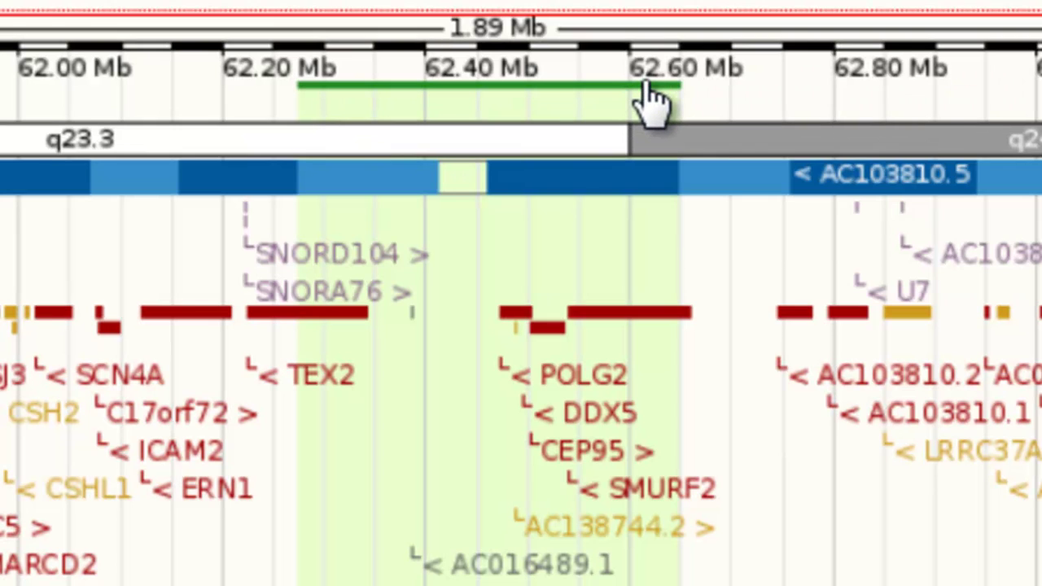
Step: Open the HG183_PATCH region 62,273,514–62,730,554 covering PECAM1, and select its patch bar
click(785, 104)
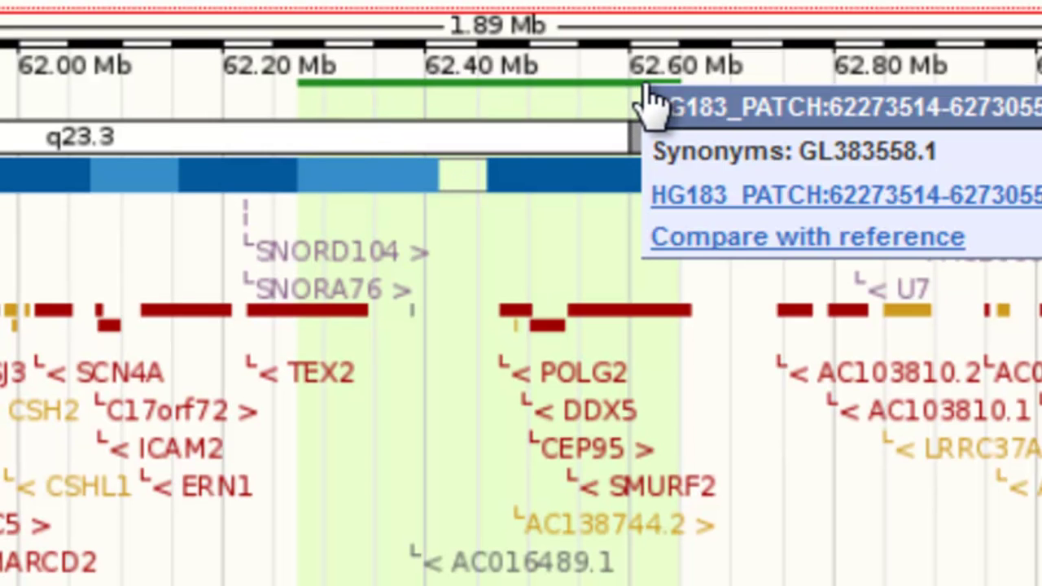
click(697, 197)
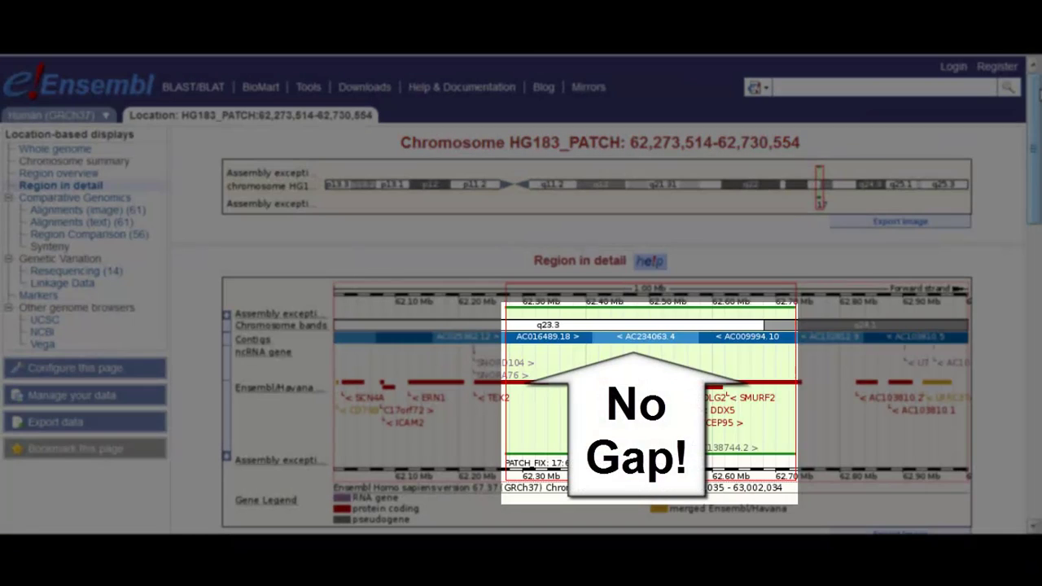
scroll(1012, 149, down, 10)
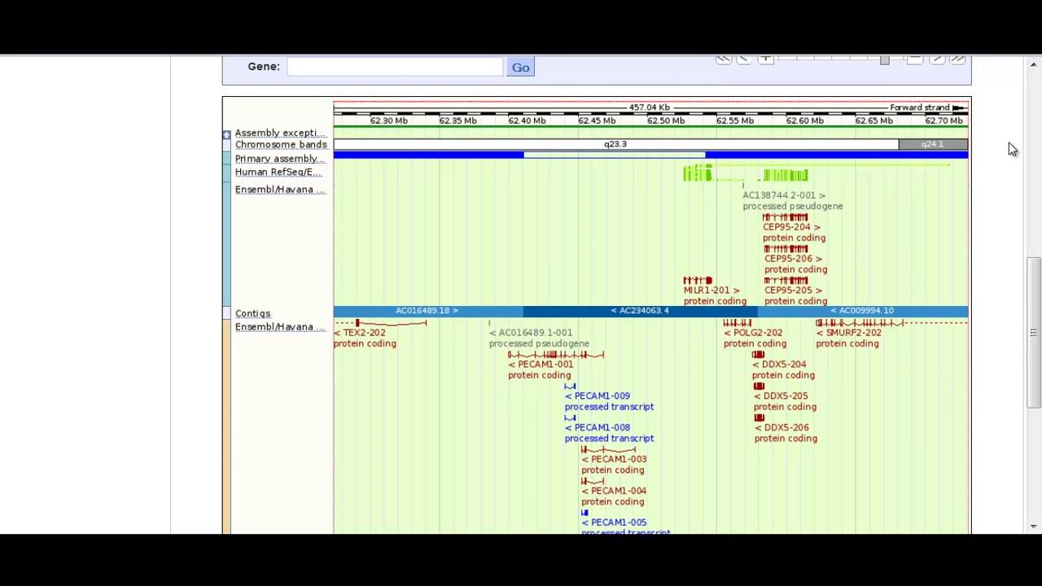
scroll(990, 299, up, 2)
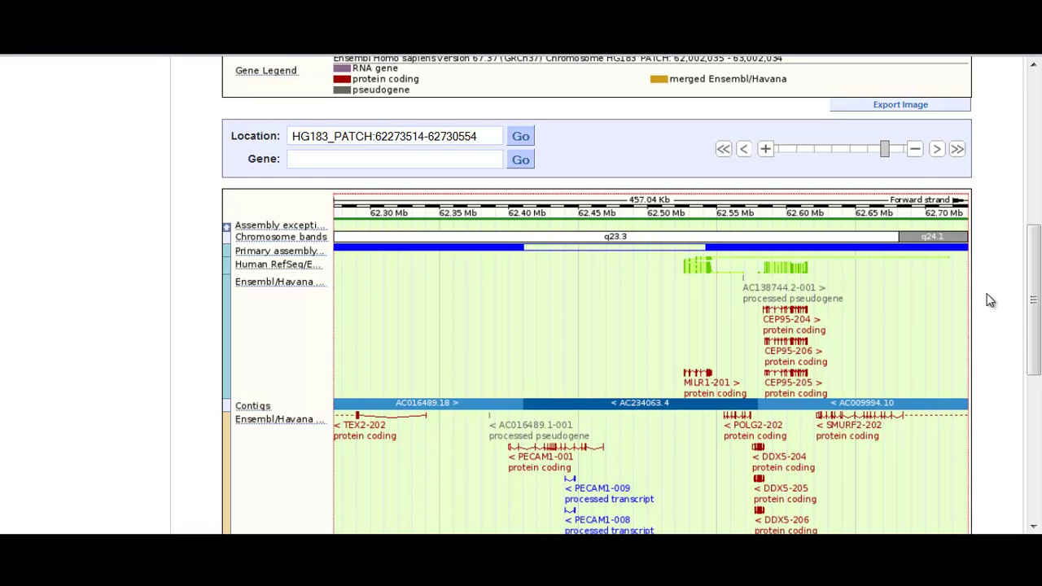
scroll(990, 301, up, 5)
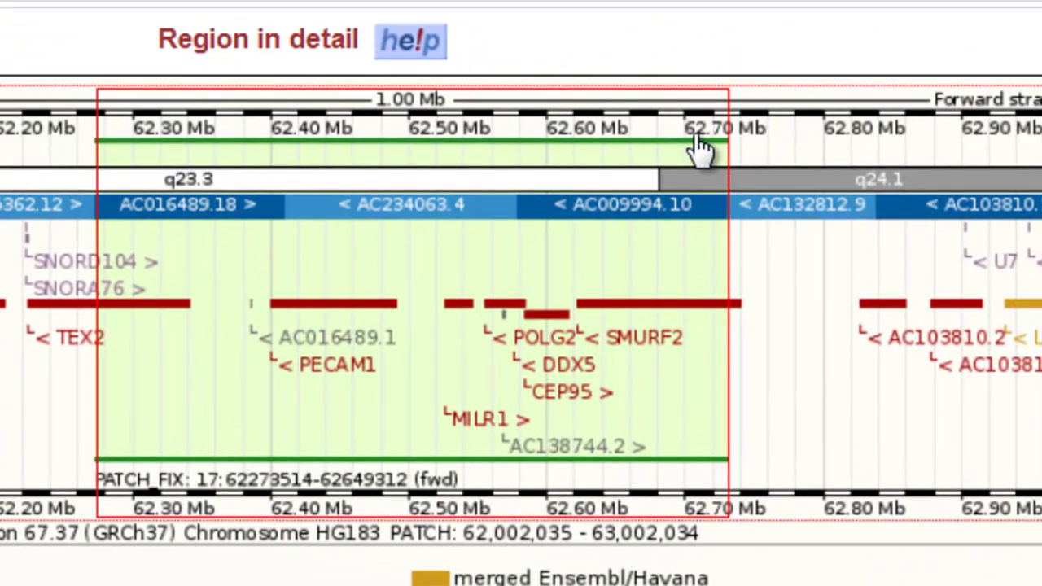
click(698, 139)
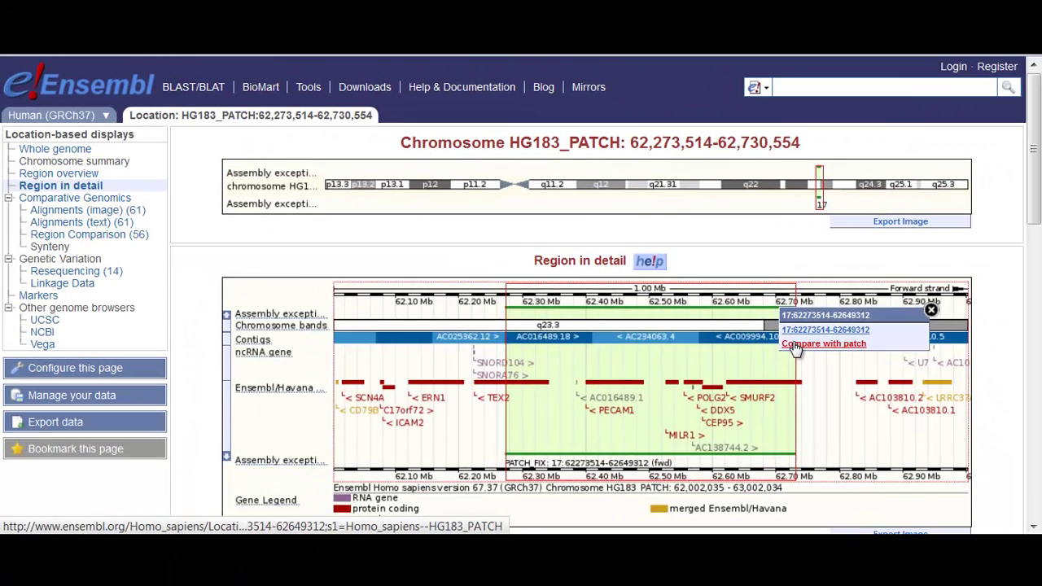
Step: Compare chromosome 17 (62,273,514–62,649,312) with HG183_PATCH and open the comparison image configuration
click(796, 345)
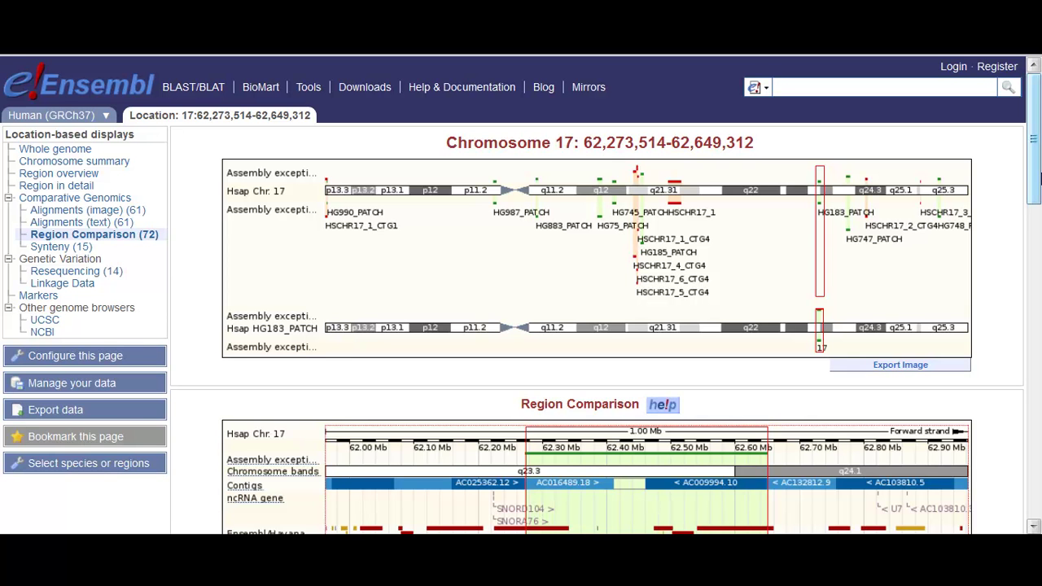
scroll(1034, 179, down, 5)
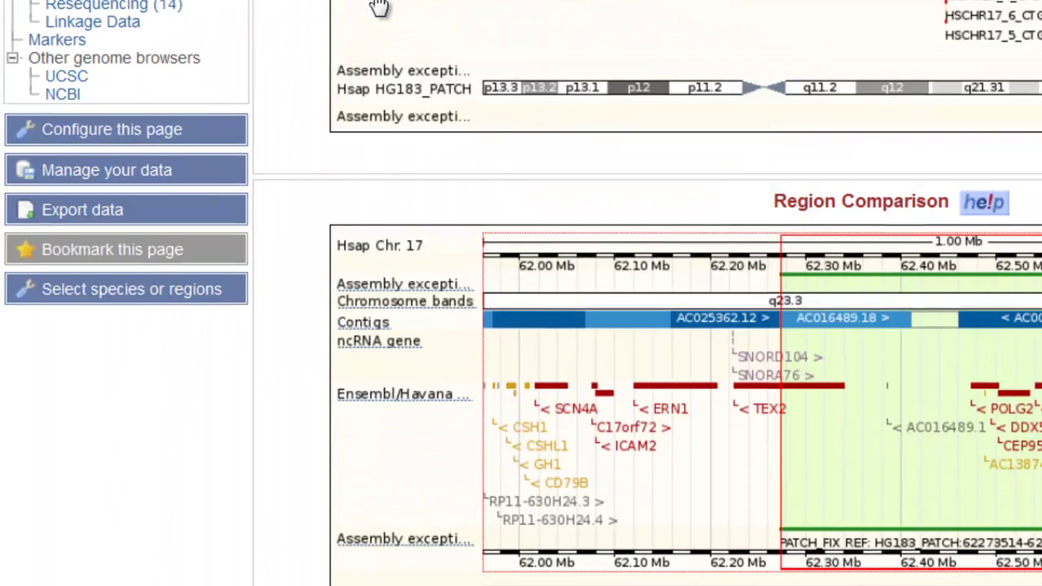
click(163, 137)
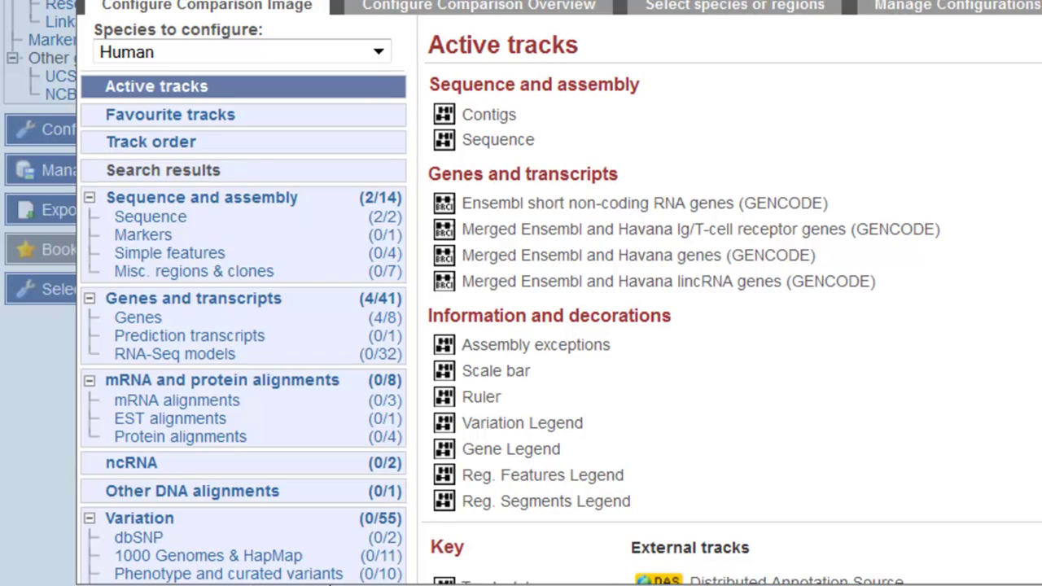
Step: Turn on Join genes under Comparative features and save the comparison configuration
scroll(189, 373, down, 5)
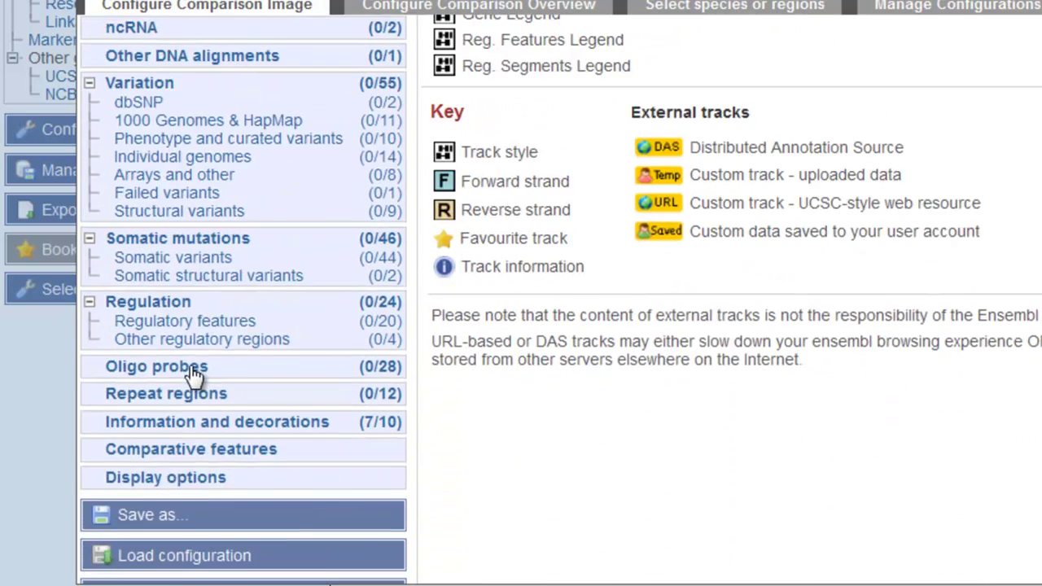
scroll(193, 375, down, 1)
click(213, 399)
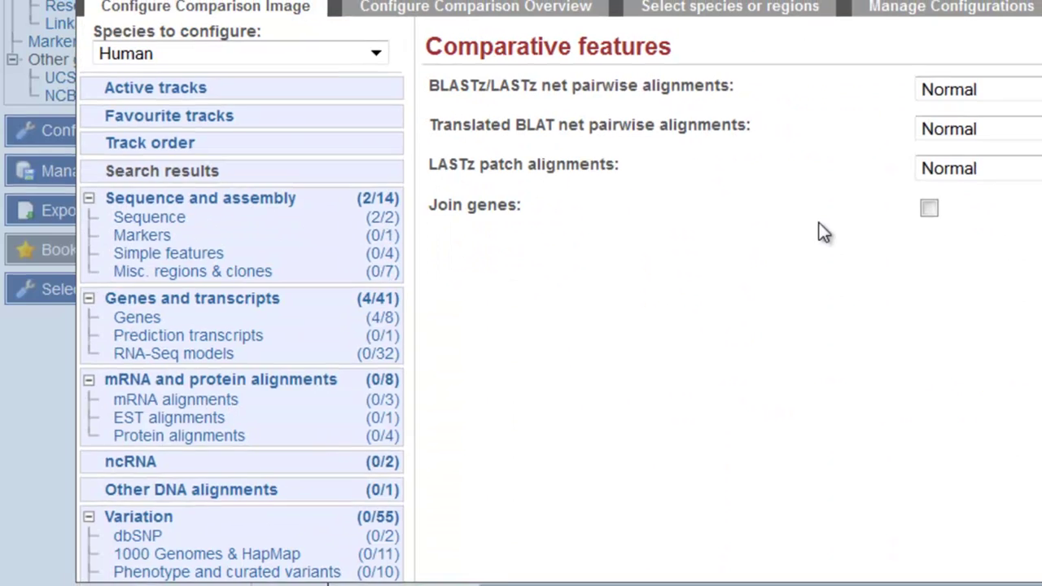
click(934, 207)
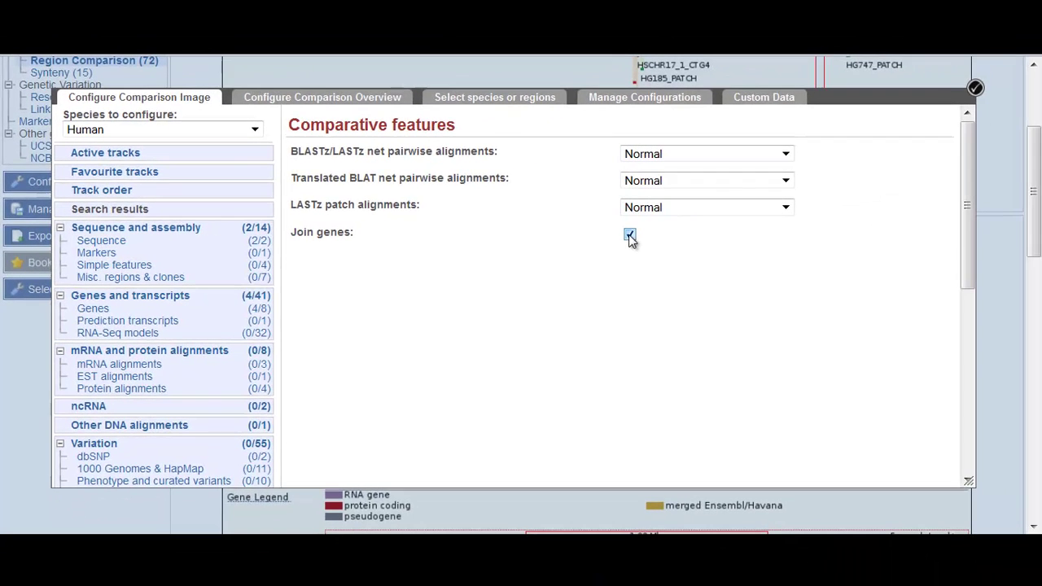
click(976, 89)
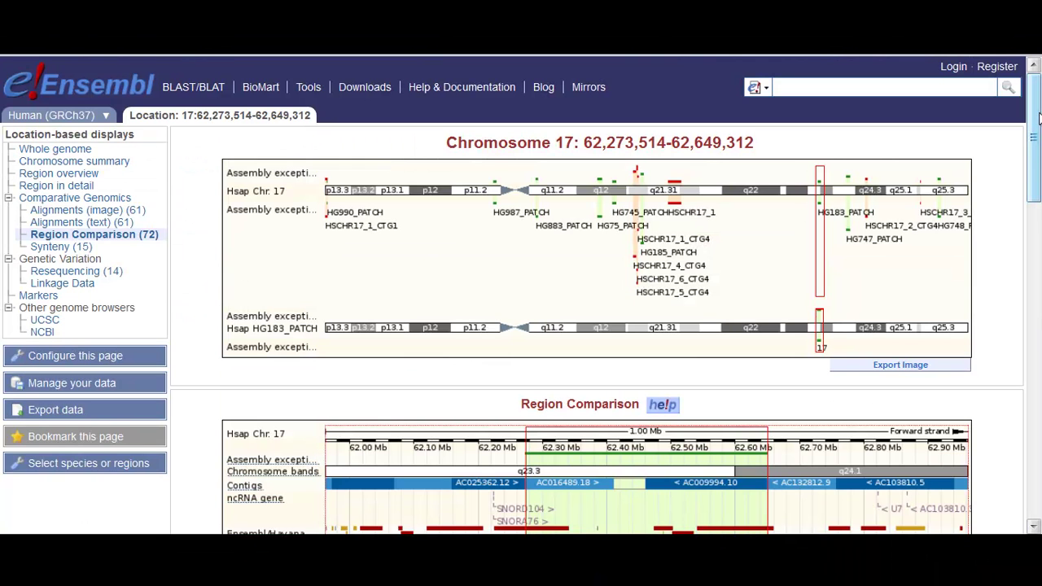
Step: Export the gene-joined region comparison image as a PDF
drag(1038, 118, 1039, 392)
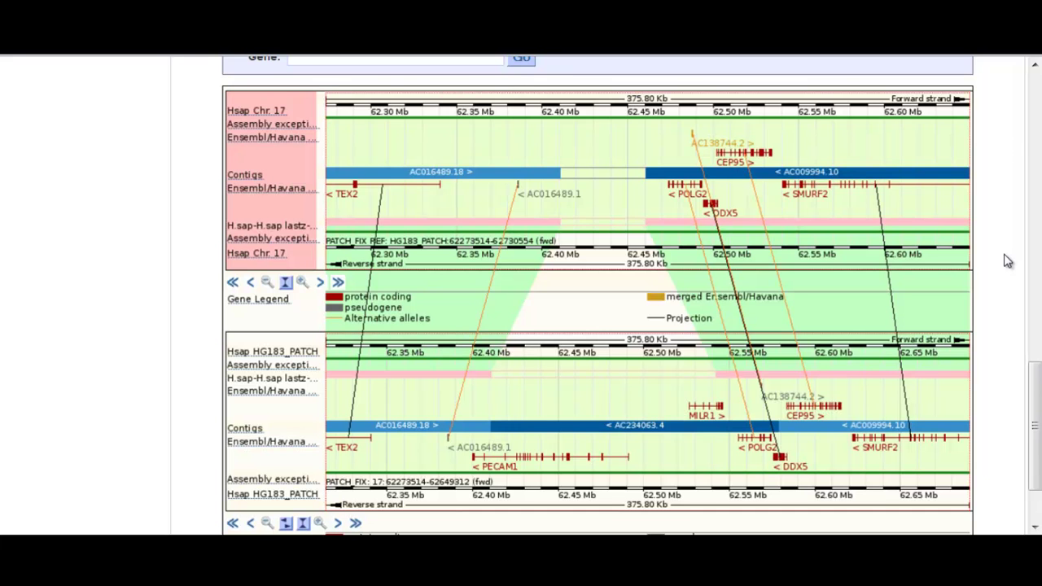
scroll(980, 326, down, 5)
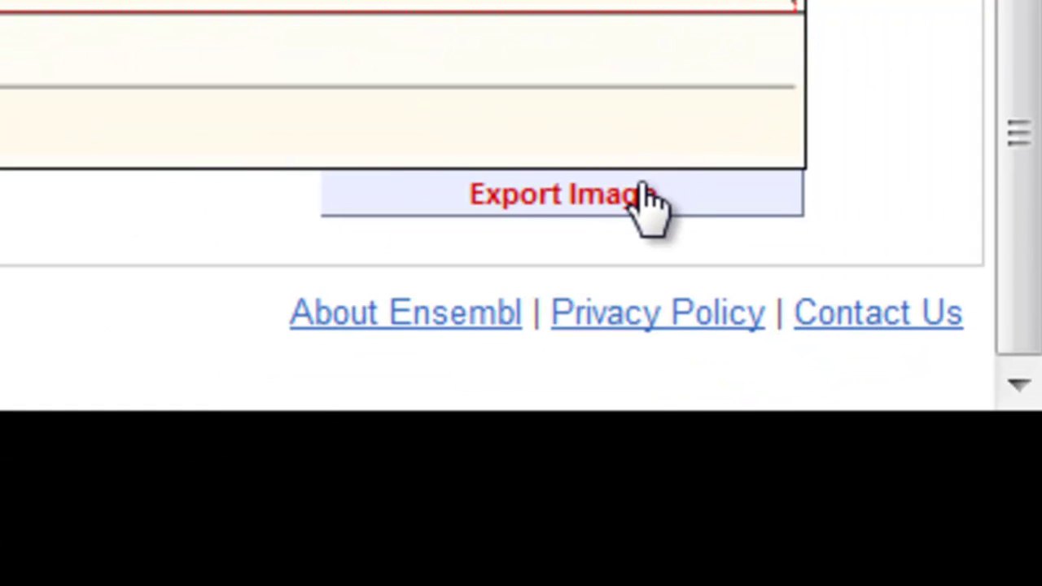
click(647, 199)
click(698, 246)
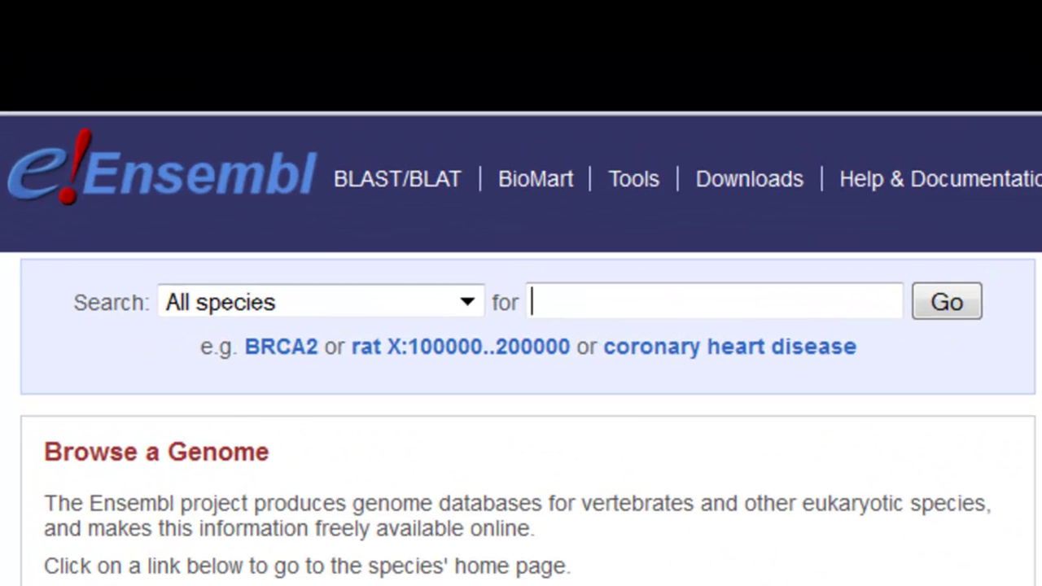
Step: Search PECAM1, open the human gene hit, and show its HG183_PATCH location 62,399,863–62,491,136
text(PEC)
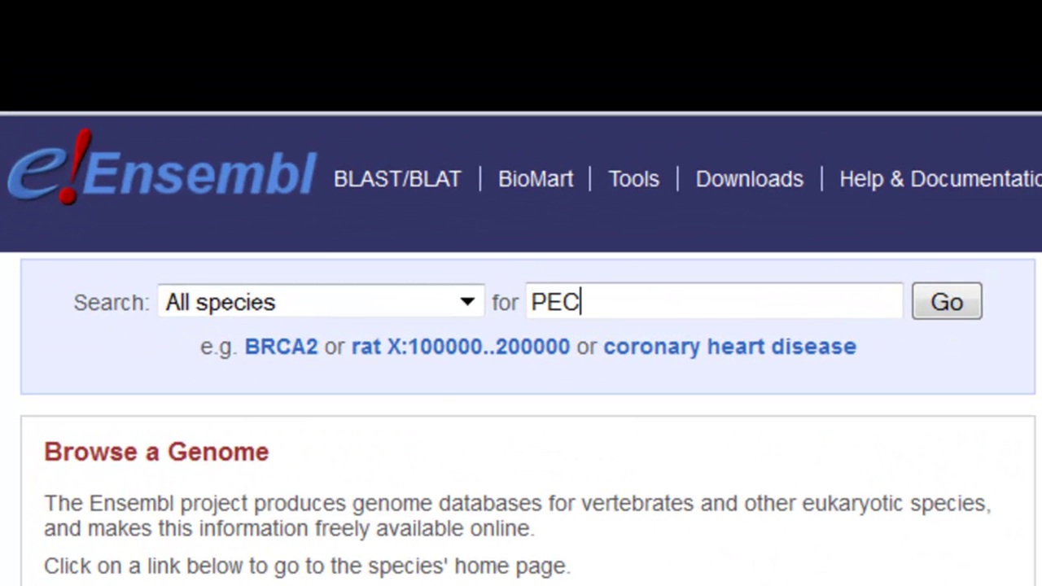
text(AM1)
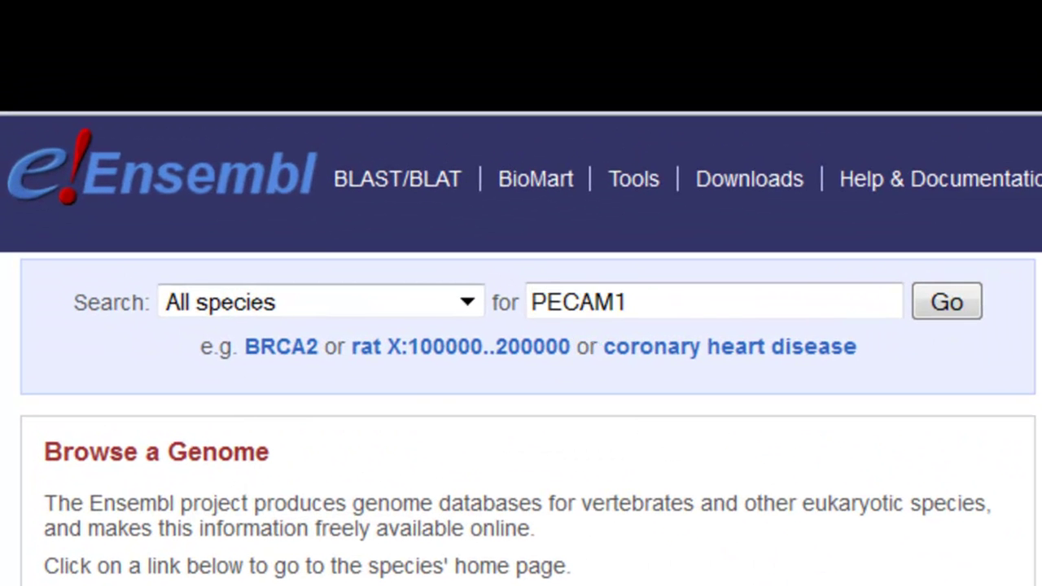
key(Return)
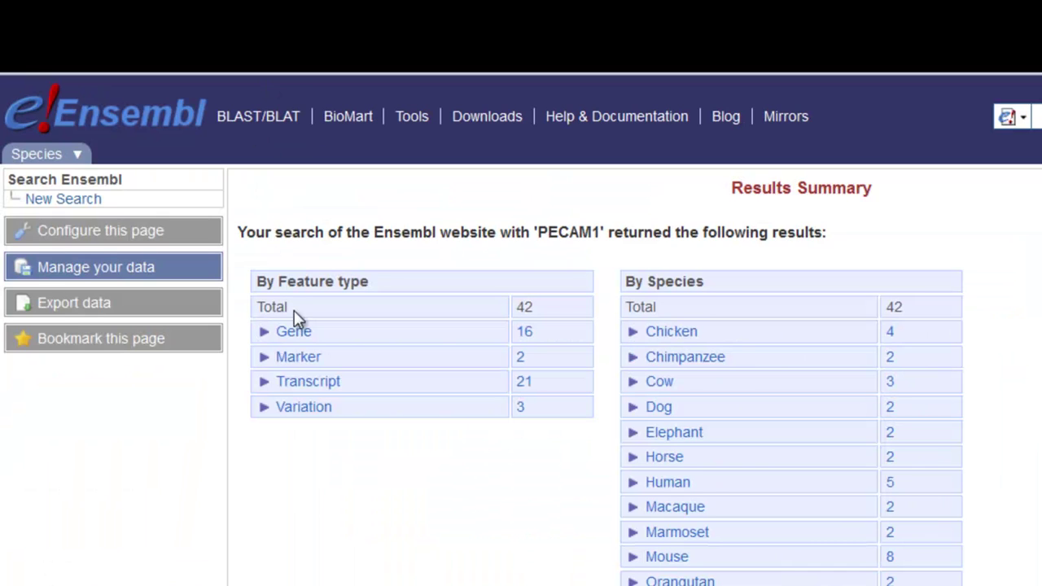
click(294, 333)
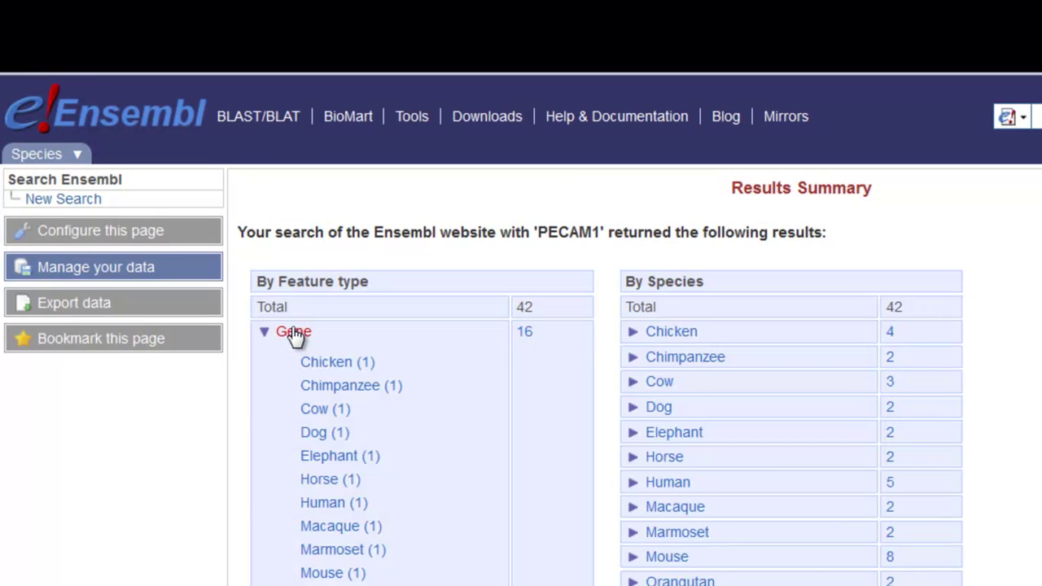
click(322, 502)
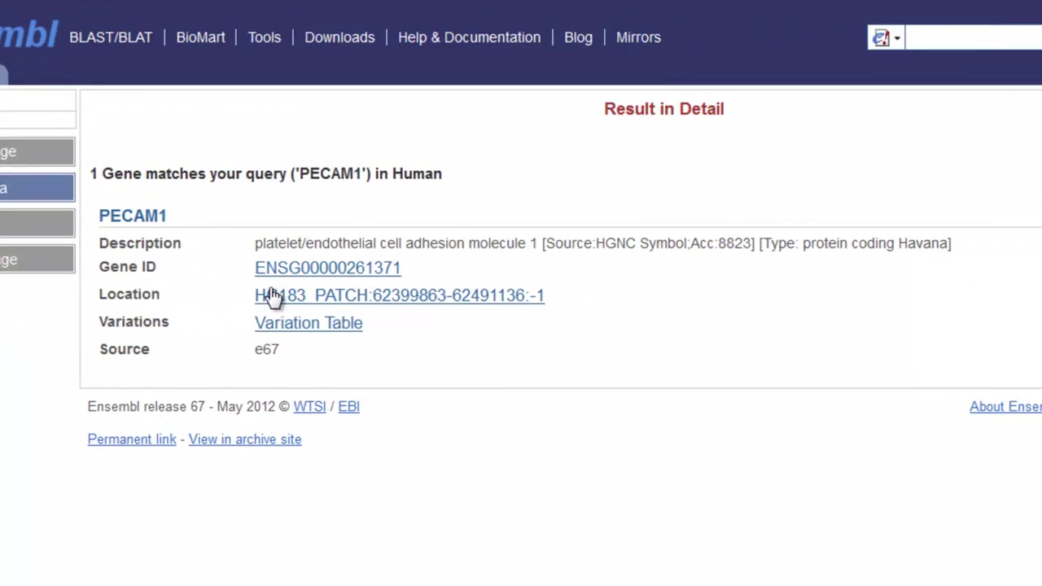
click(273, 295)
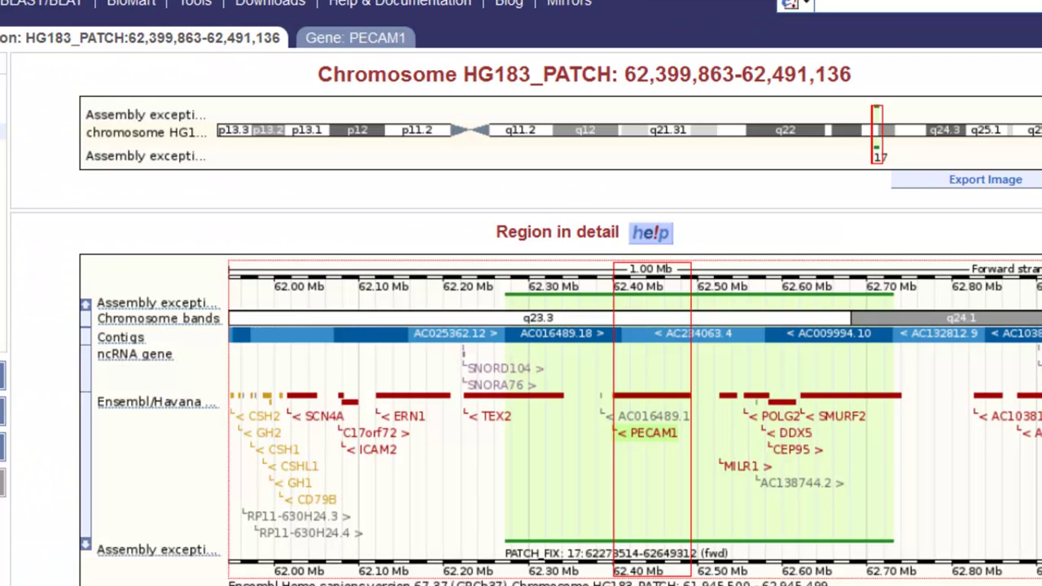
scroll(521, 326, down, 3)
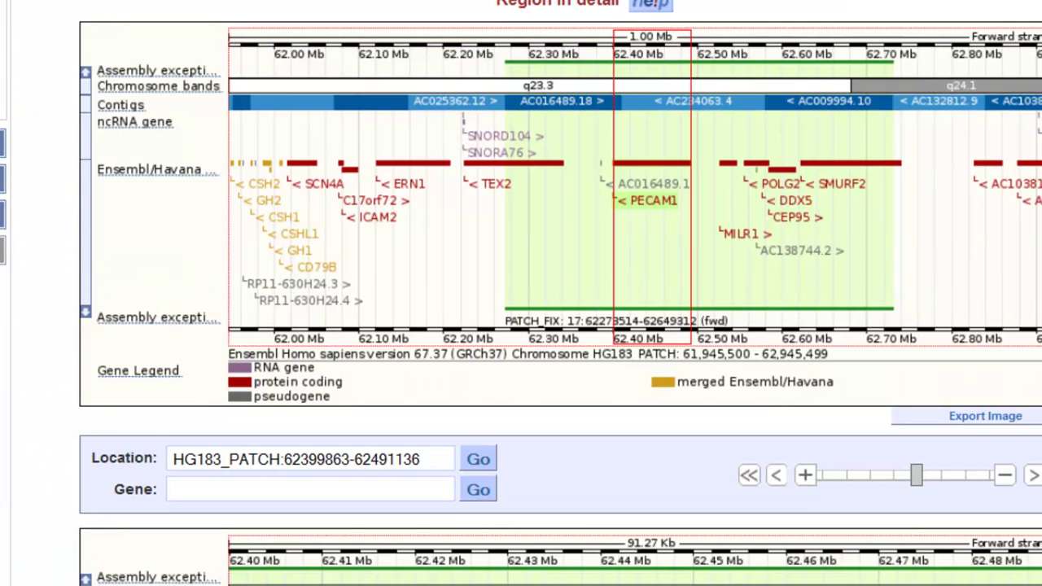